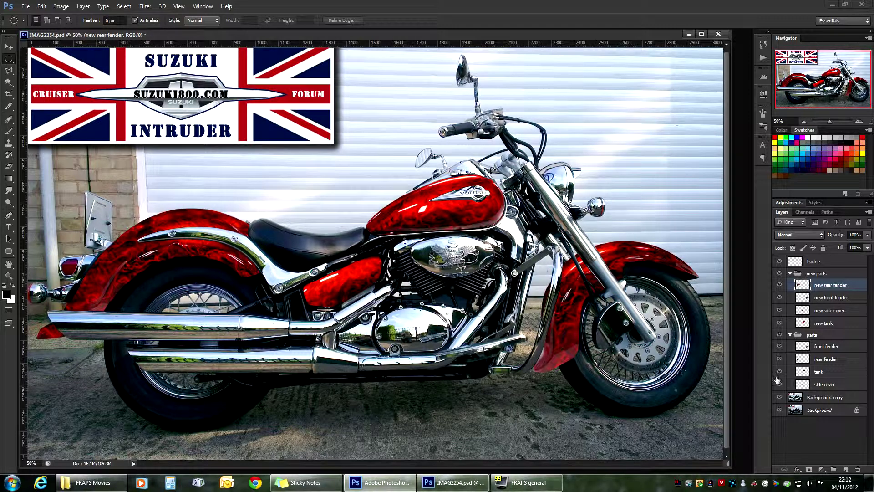
Add a new layer above the new rear fender layer and name it "shadows"
click(846, 469)
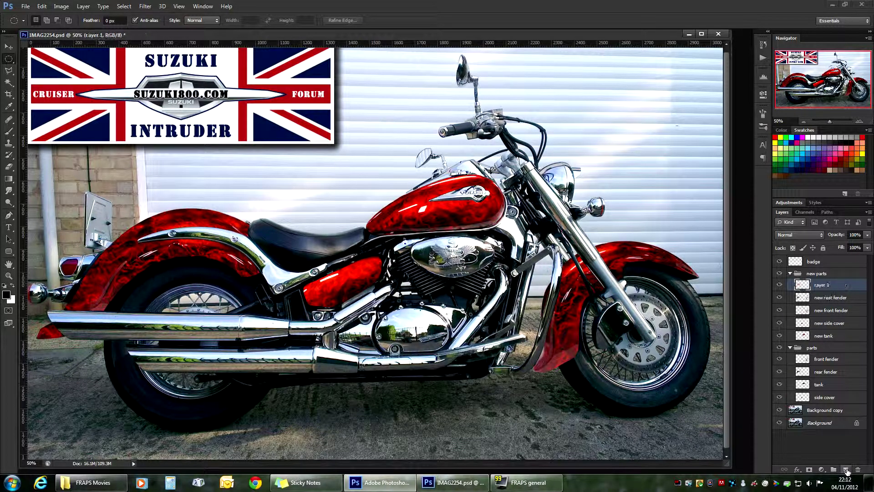
double_click(820, 285)
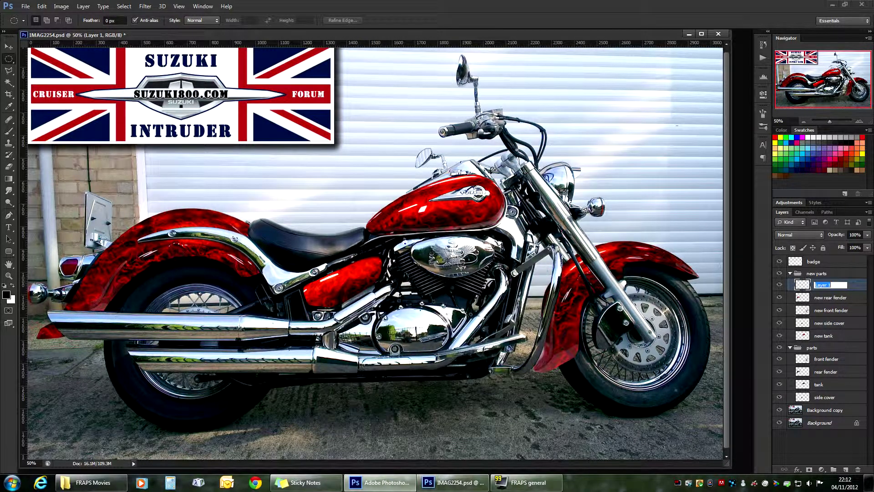
text(shadows)
key(Return)
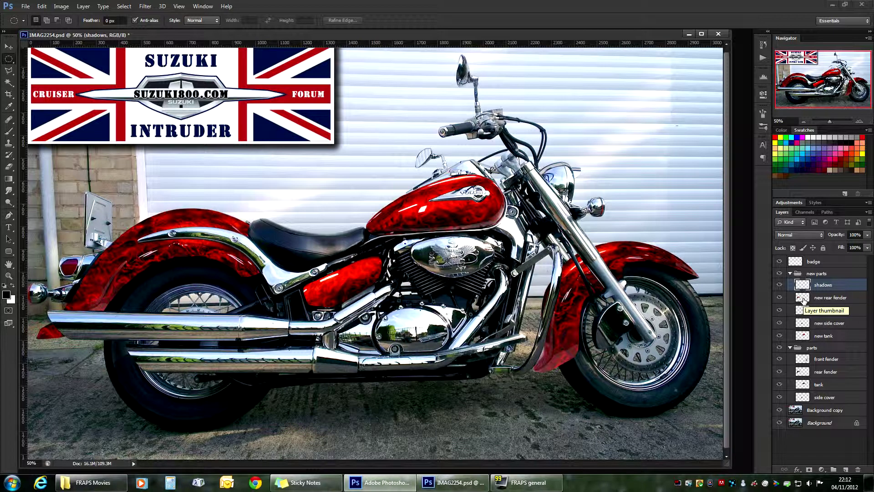
Load the combined outlines of the new rear fender, new front fender, new side cover and new tank layers as one selection
drag(803, 300, 798, 297)
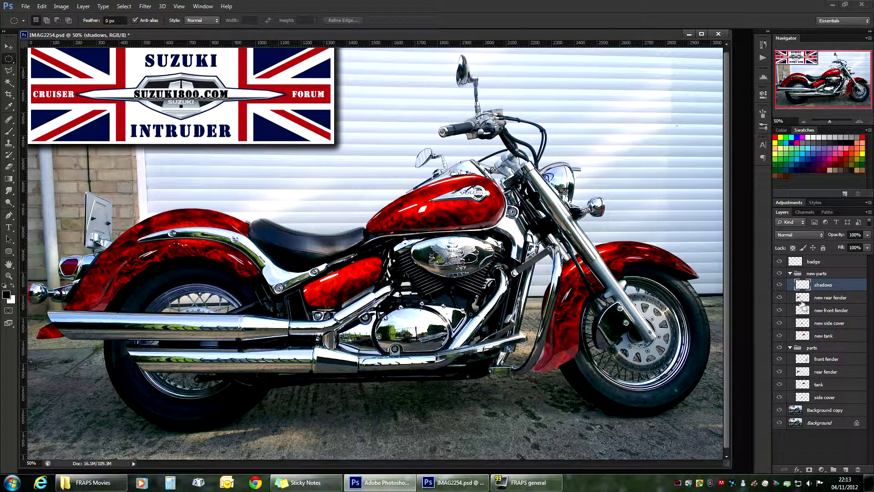
ctrl+click(800, 301)
ctrl+shift+click(802, 310)
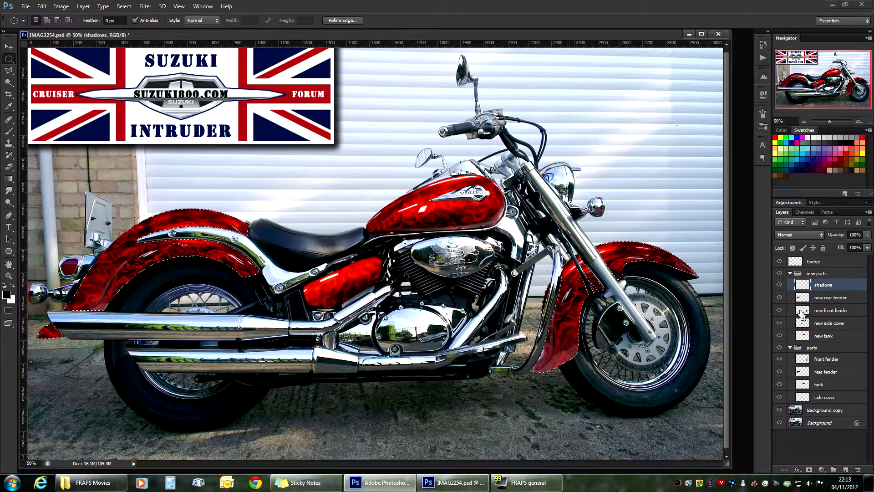
ctrl+shift+click(802, 324)
ctrl+shift+click(801, 336)
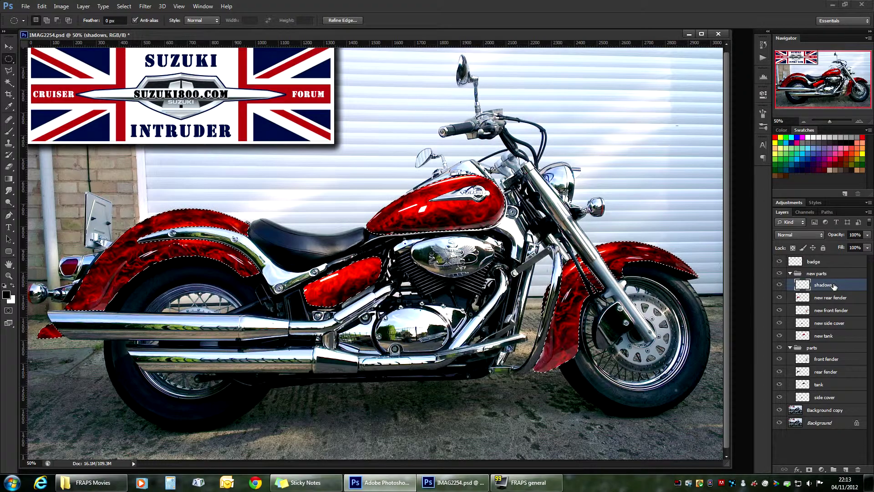
Shade the rear fender's edges inside the selection with a soft black brush at 20% opacity on the shadows layer
click(861, 121)
click(861, 120)
click(861, 120)
drag(819, 80, 788, 82)
click(803, 121)
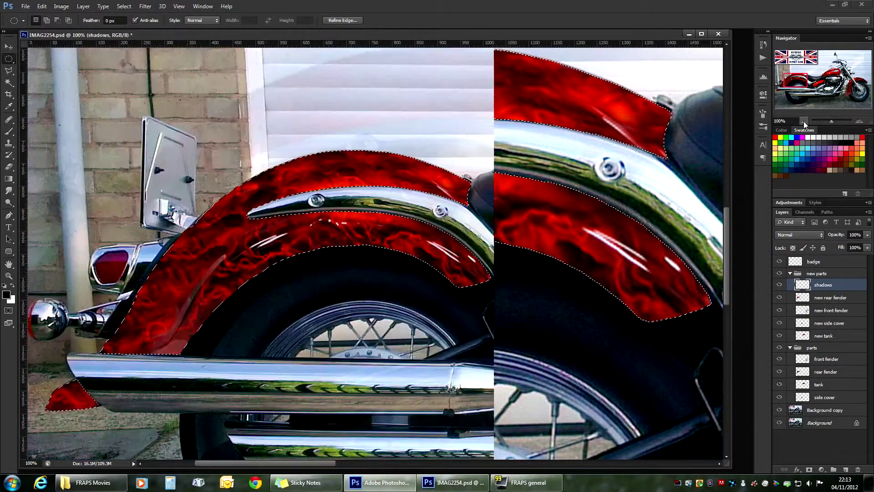
drag(808, 81, 807, 83)
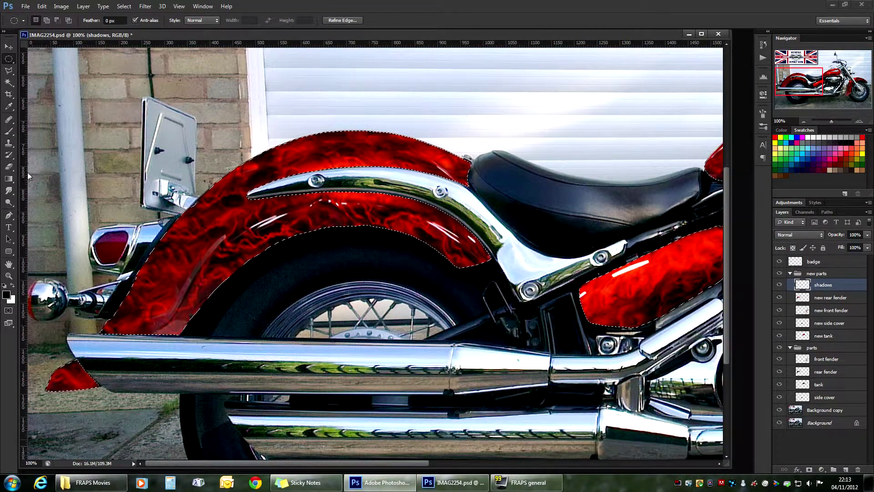
click(9, 133)
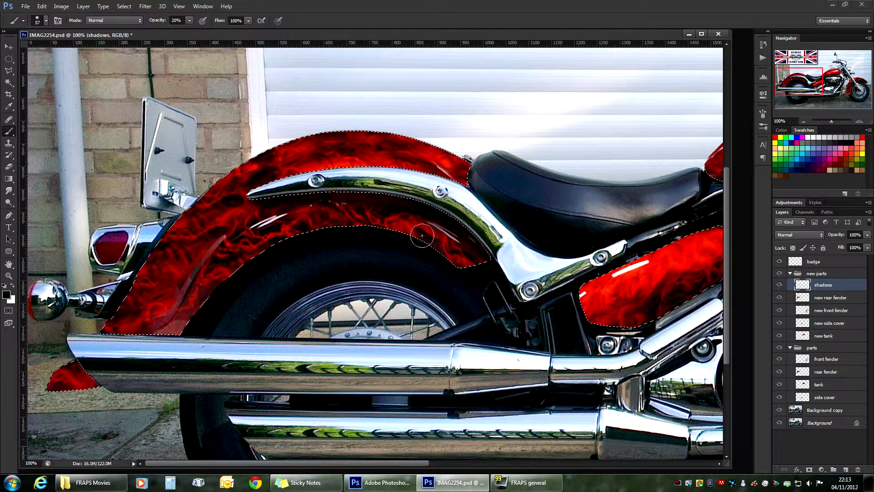
drag(114, 329, 167, 334)
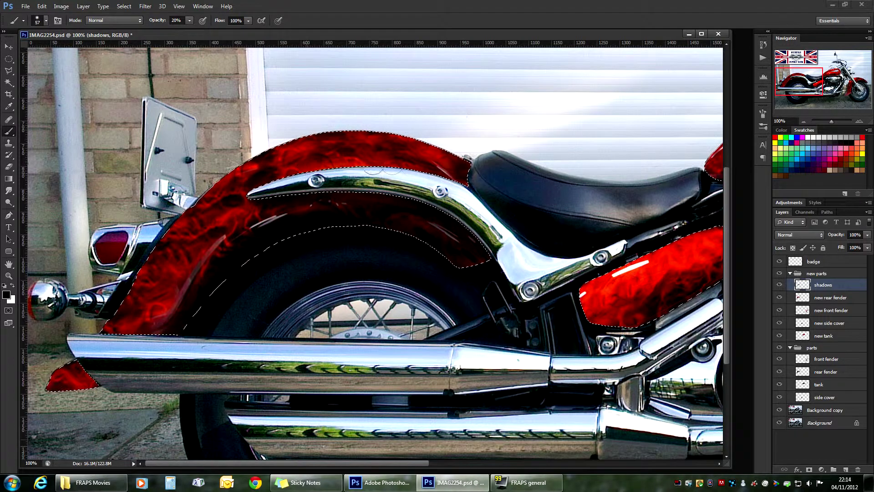
mouse_move(155, 255)
mouse_down()
mouse_move(186, 220)
mouse_move(109, 328)
mouse_move(146, 334)
mouse_move(182, 275)
mouse_move(153, 315)
mouse_move(175, 264)
mouse_move(150, 321)
mouse_up()
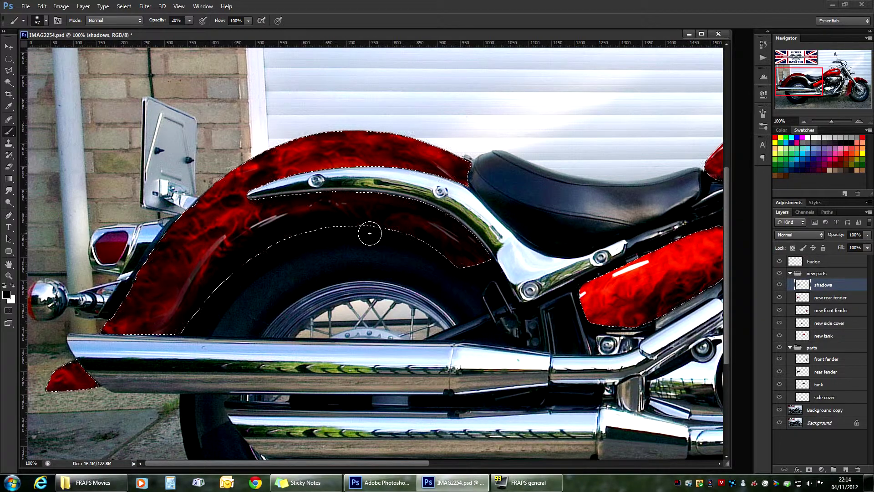
Brush black shading onto the side cover and the fuel tank within the selection at 20% opacity
drag(567, 247, 238, 208)
mouse_move(258, 251)
mouse_down()
mouse_move(269, 288)
mouse_move(296, 290)
mouse_move(373, 253)
mouse_move(398, 235)
mouse_move(391, 186)
mouse_move(410, 212)
mouse_move(385, 253)
mouse_move(291, 282)
mouse_move(257, 275)
mouse_move(249, 245)
mouse_move(275, 287)
mouse_move(324, 278)
mouse_move(403, 222)
mouse_move(381, 194)
mouse_move(303, 214)
mouse_move(242, 258)
mouse_move(257, 251)
mouse_move(279, 290)
mouse_move(352, 277)
mouse_move(418, 229)
mouse_move(385, 200)
mouse_up()
mouse_move(209, 231)
mouse_down()
mouse_move(327, 274)
mouse_move(436, 199)
mouse_move(410, 196)
mouse_move(249, 265)
mouse_up()
mouse_move(197, 191)
mouse_down()
mouse_move(420, 191)
mouse_move(465, 168)
mouse_move(396, 198)
mouse_move(192, 188)
mouse_move(202, 200)
mouse_move(261, 211)
mouse_move(406, 195)
mouse_move(456, 176)
mouse_move(432, 169)
mouse_move(189, 193)
mouse_up()
mouse_move(440, 187)
mouse_down()
mouse_move(303, 197)
mouse_move(193, 189)
mouse_up()
mouse_move(400, 187)
mouse_down()
mouse_move(458, 167)
mouse_move(379, 199)
mouse_up()
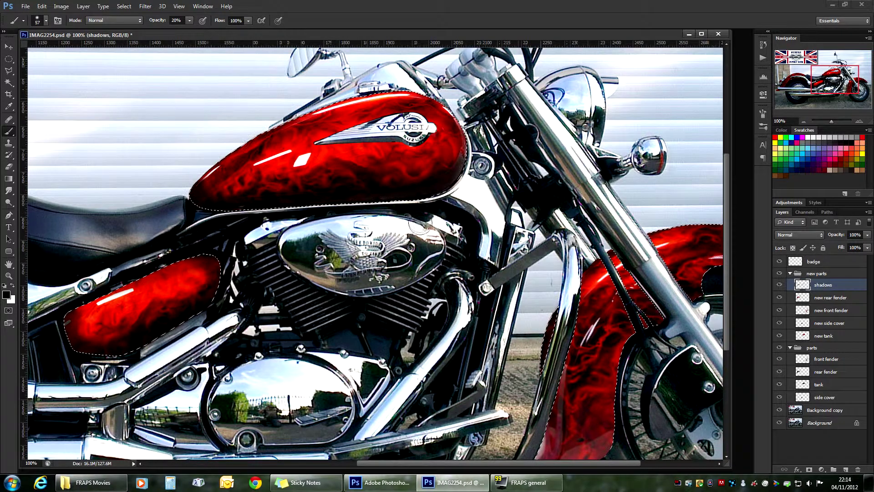
mouse_move(414, 134)
mouse_down()
mouse_move(343, 137)
mouse_move(410, 133)
mouse_move(444, 185)
mouse_move(395, 136)
mouse_move(412, 136)
mouse_move(409, 124)
mouse_move(417, 125)
mouse_move(394, 134)
mouse_move(407, 136)
mouse_move(360, 131)
mouse_up()
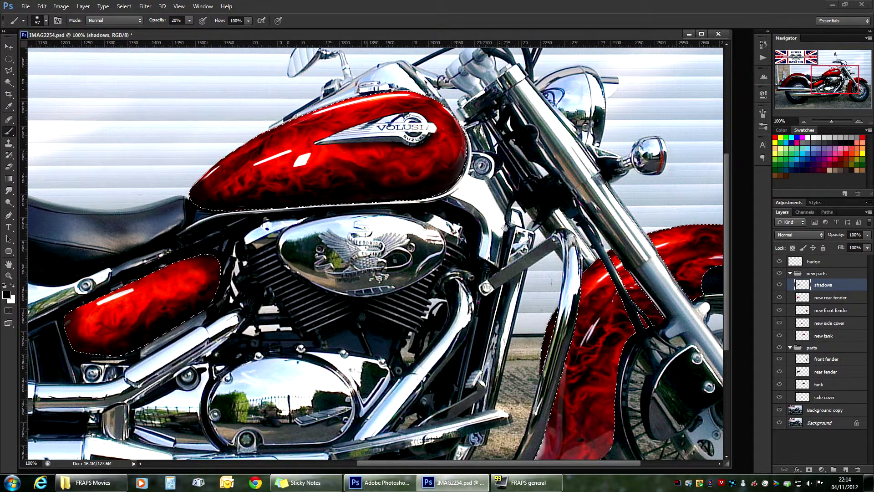
Brush black shading along the front fender down to its lower tip, and clear the selection of the painted parts
scroll(428, 236, right, 5)
mouse_move(448, 250)
mouse_down()
mouse_move(438, 337)
mouse_move(517, 291)
mouse_move(527, 246)
mouse_up()
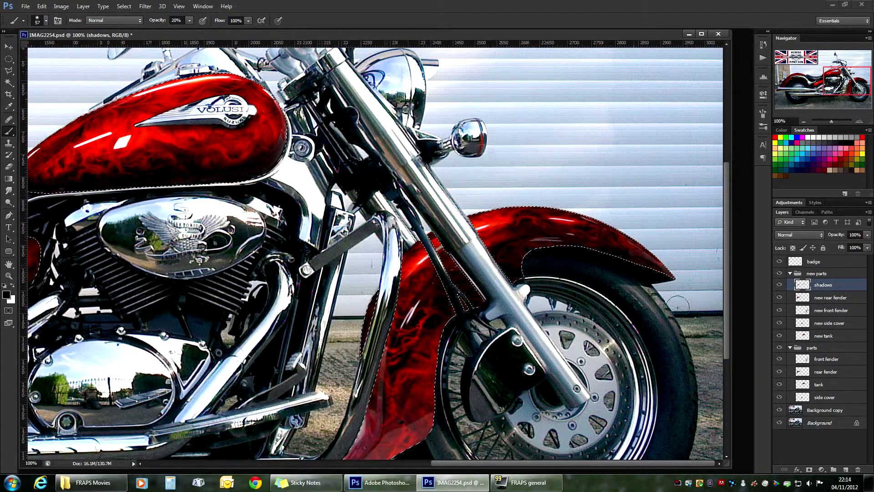
scroll(417, 306, down, 5)
scroll(418, 306, left, 1)
mouse_move(418, 306)
mouse_down()
mouse_move(459, 281)
mouse_move(411, 331)
mouse_move(416, 230)
mouse_move(396, 318)
mouse_up()
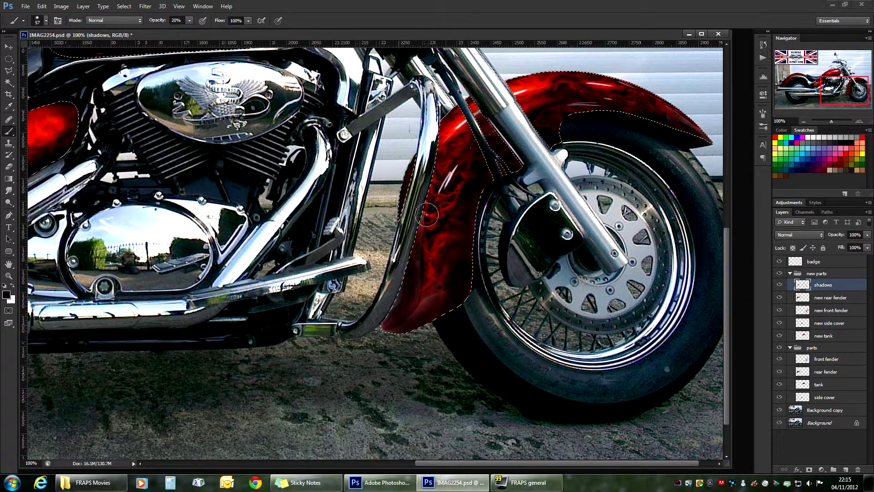
drag(345, 173, 505, 295)
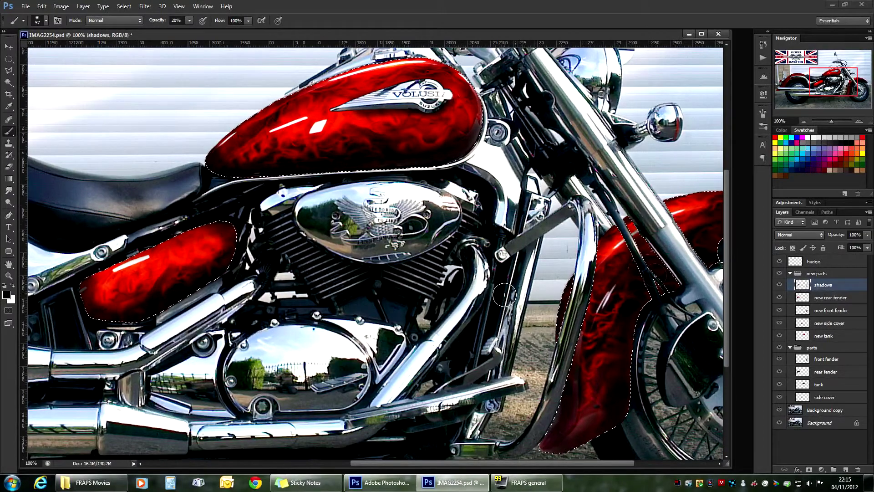
click(803, 121)
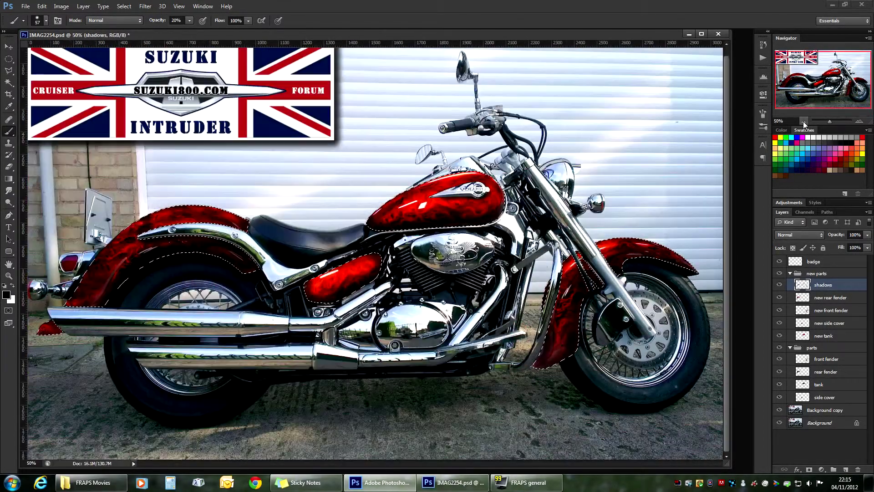
click(10, 58)
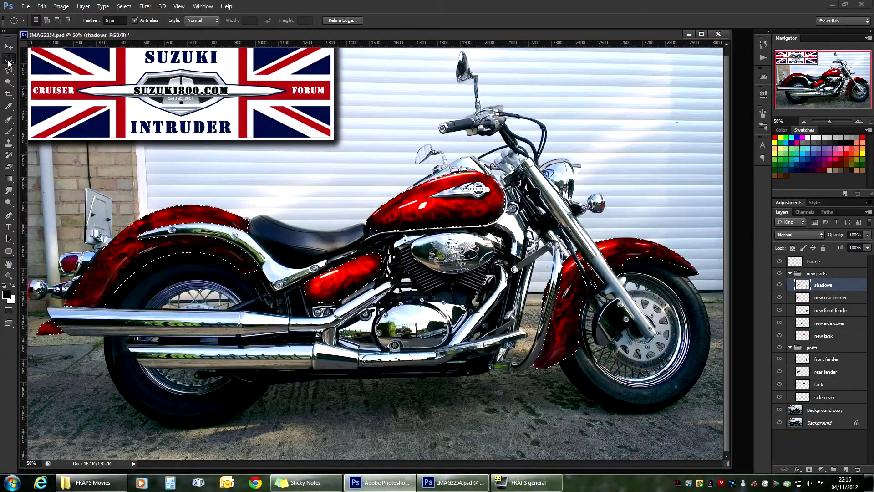
click(314, 169)
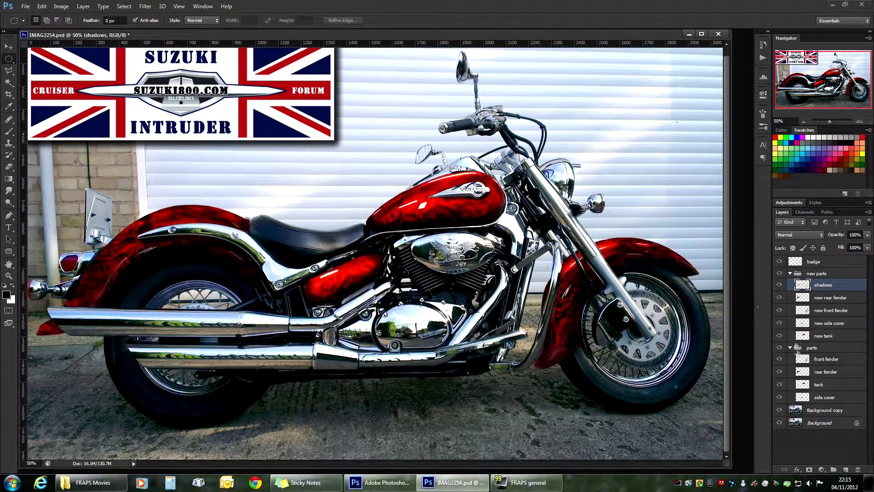
Compare the motorcycle's paintwork with the shadows layer hidden and shown
click(780, 285)
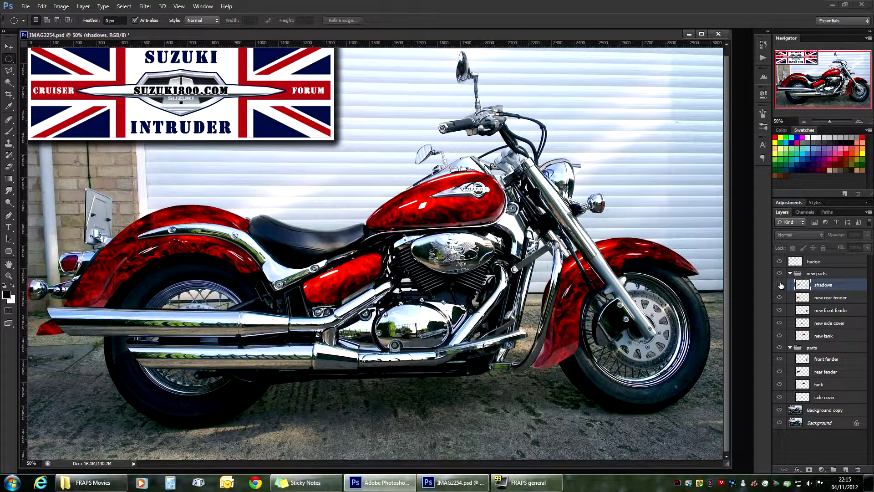
click(780, 285)
click(780, 284)
click(780, 284)
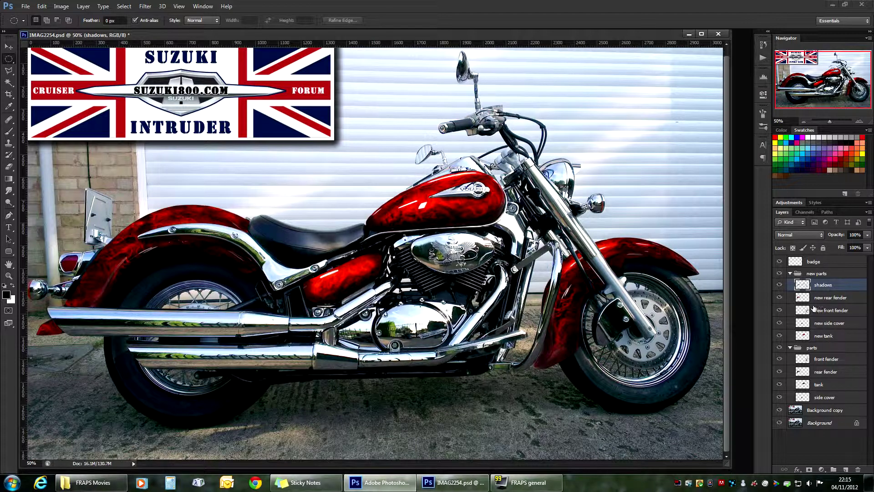
Duplicate the shadows layer and the four new part layers, and merge the copies down into a single layer
shift+click(821, 339)
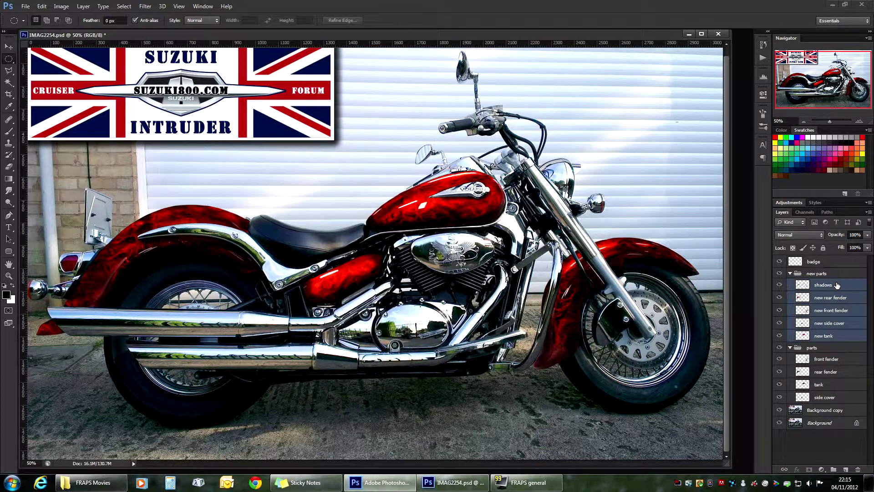
key(ctrl+j)
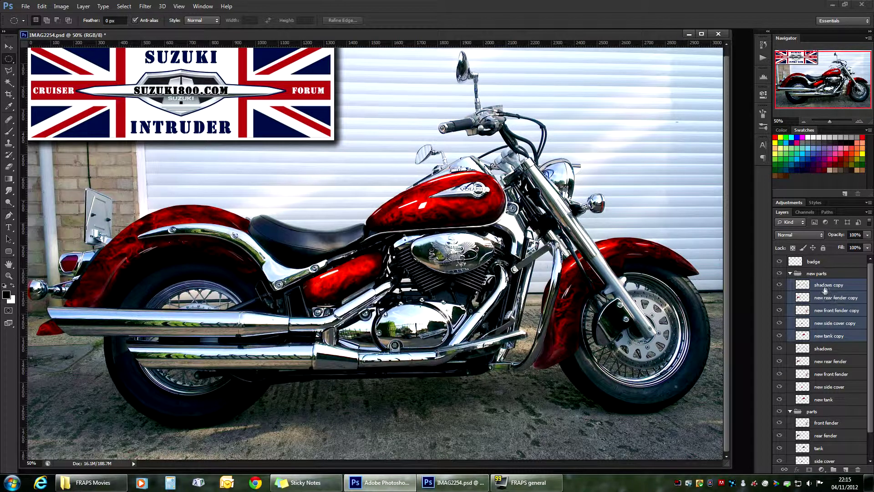
click(825, 287)
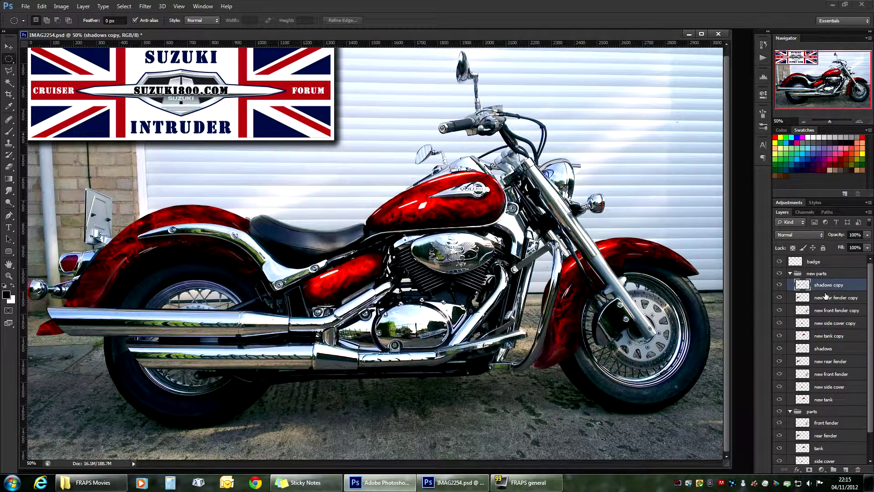
key(Delete)
key(Delete)
key(Delete)
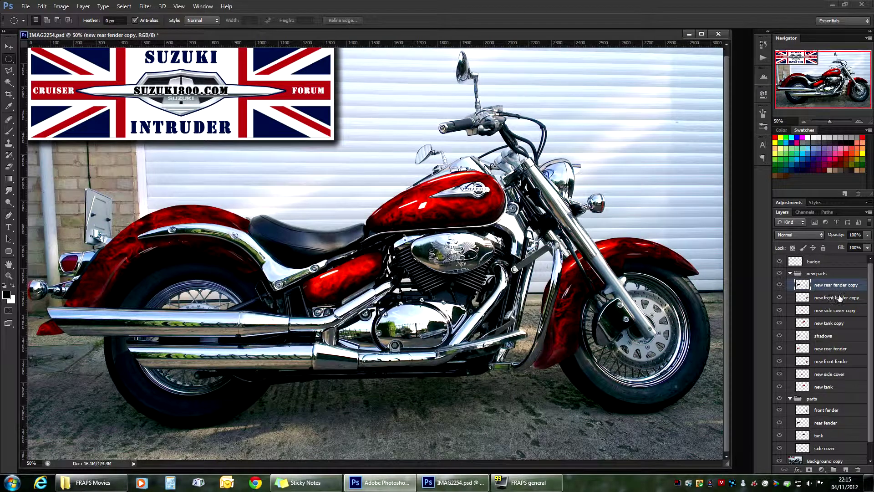
key(Delete)
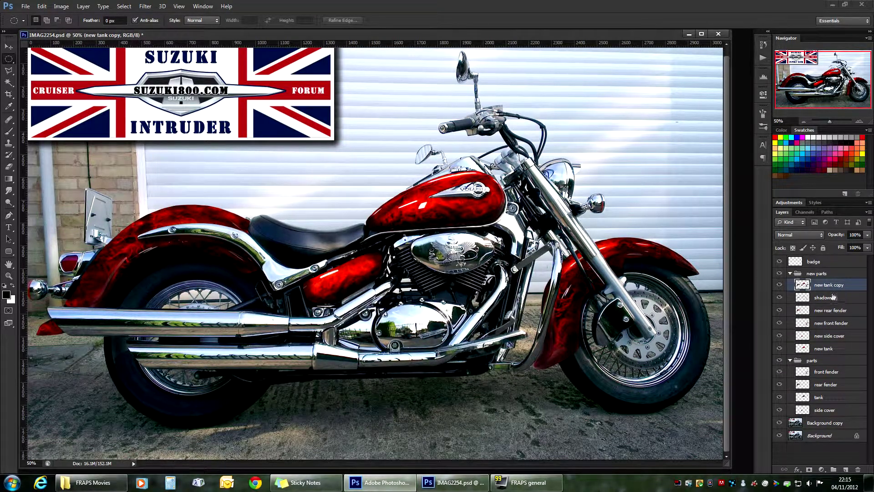
Hide the original shadows, new rear fender, new front fender, new side cover and new tank layers
click(779, 298)
drag(780, 310, 778, 349)
click(778, 349)
Compare the motorcycle with the merged parts layer hidden and shown
click(779, 285)
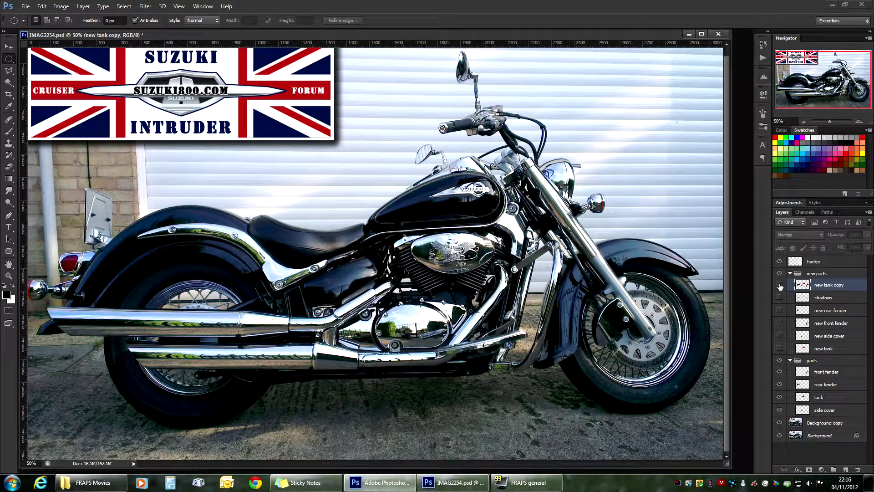
click(779, 285)
click(779, 285)
click(780, 285)
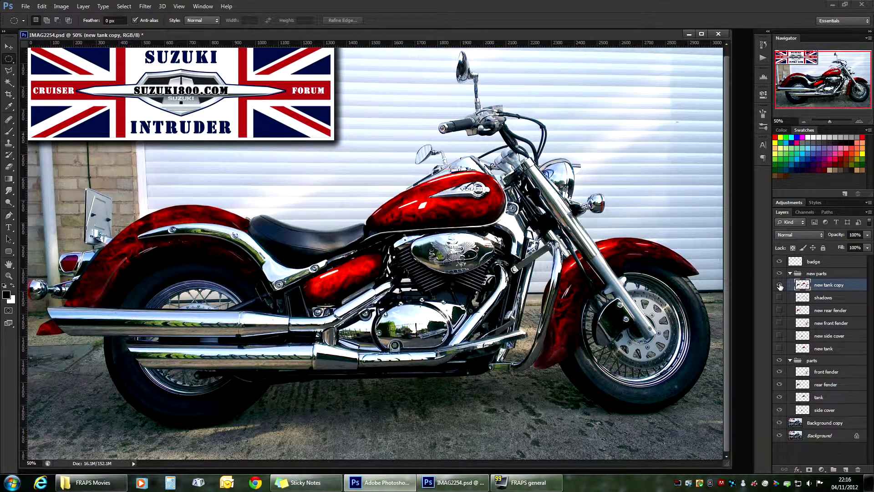
click(779, 286)
click(779, 285)
Add a Hue/Saturation adjustment layer clipped to the merged parts layer
click(818, 468)
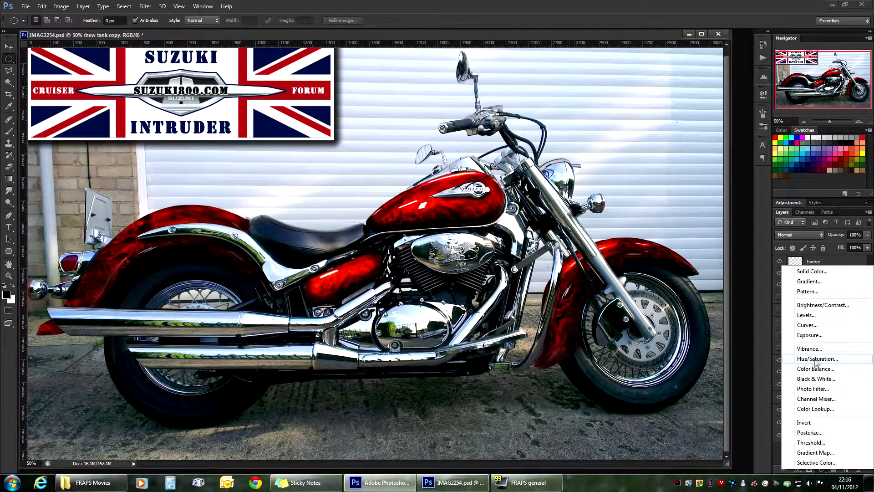
alt+click(816, 359)
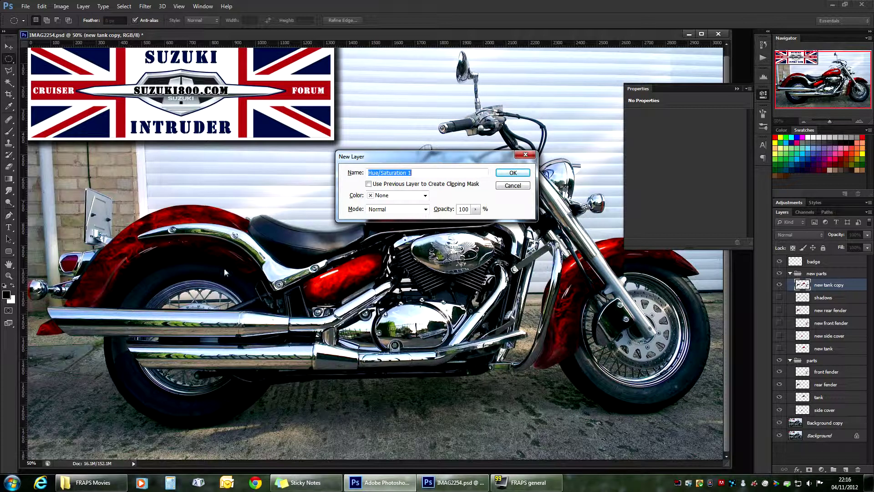
click(368, 184)
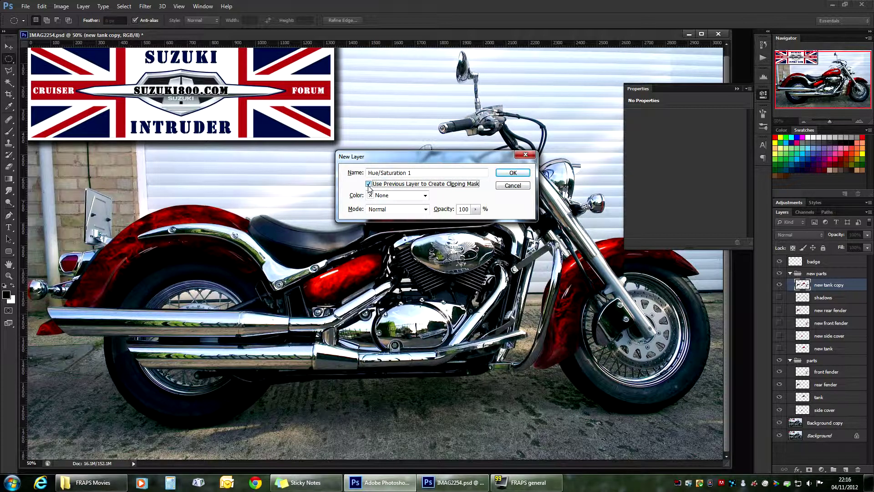
click(519, 173)
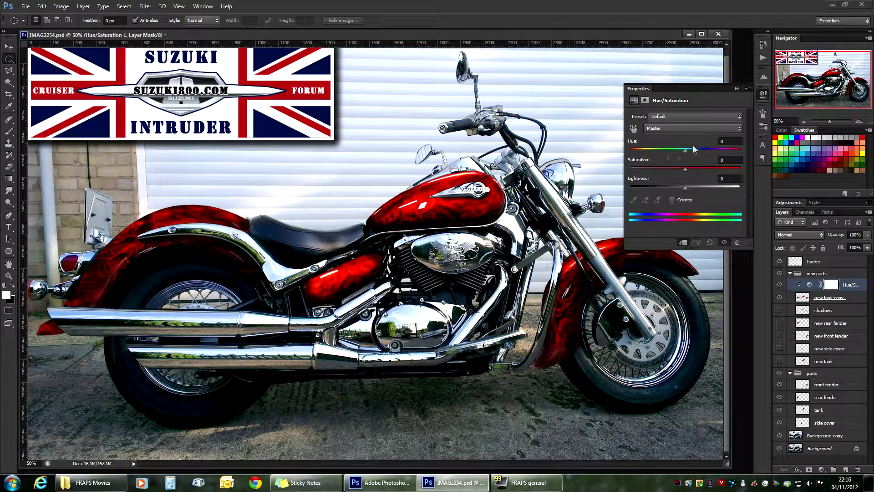
Recolour the painted parts green by setting Hue to +95 and Saturation to -7
mouse_move(686, 151)
mouse_down()
mouse_move(624, 158)
mouse_move(741, 151)
mouse_move(721, 157)
mouse_up()
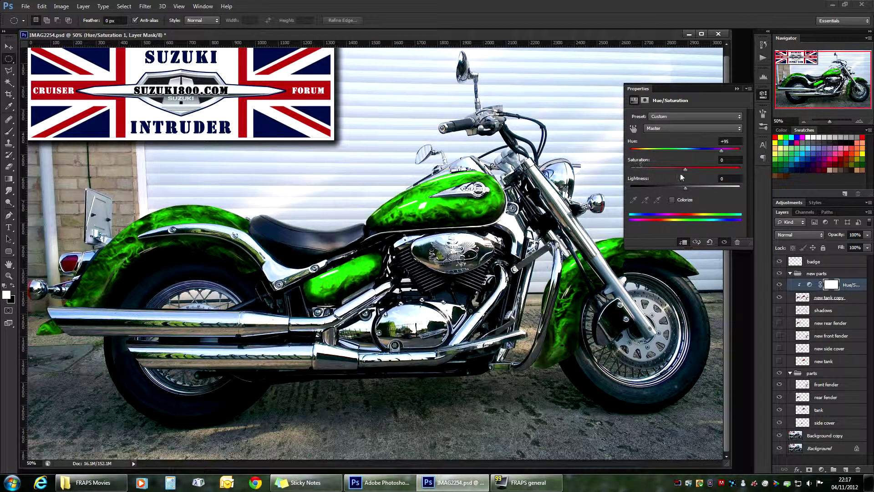
drag(687, 170, 660, 174)
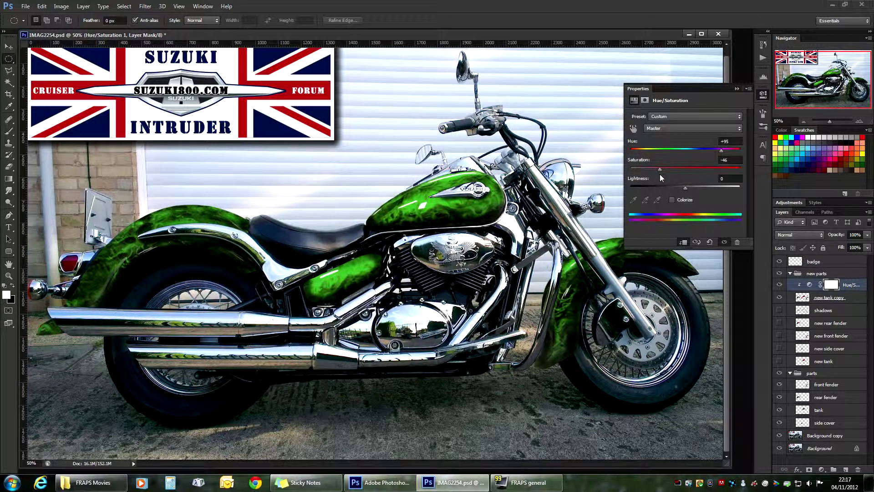
drag(660, 174, 680, 170)
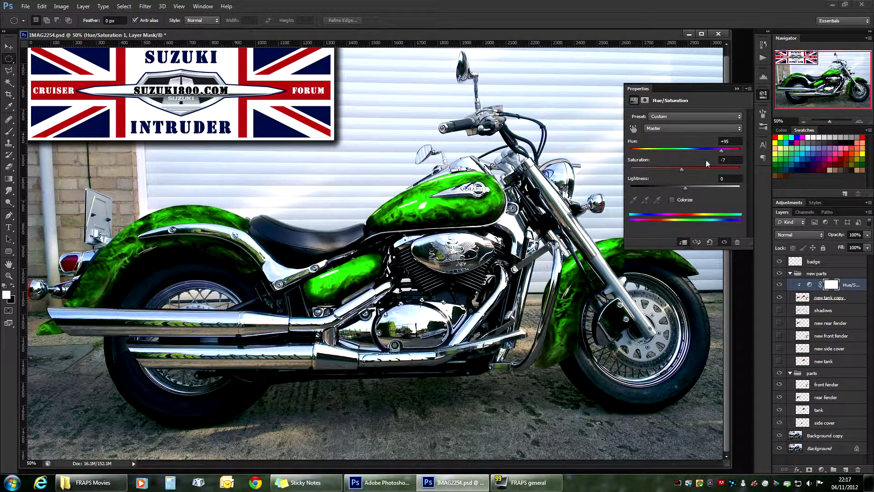
Recolour the painted parts blue by setting the adjustment's Hue to -166 and Saturation to -21
drag(724, 152, 633, 153)
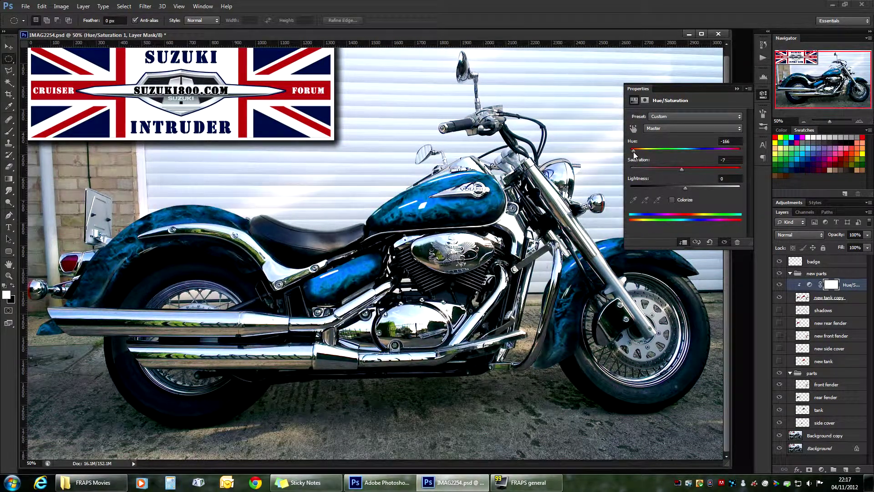
mouse_move(681, 170)
mouse_down()
mouse_move(669, 169)
mouse_move(685, 168)
mouse_up()
mouse_move(684, 168)
mouse_down()
mouse_move(662, 170)
mouse_move(671, 172)
mouse_up()
click(763, 94)
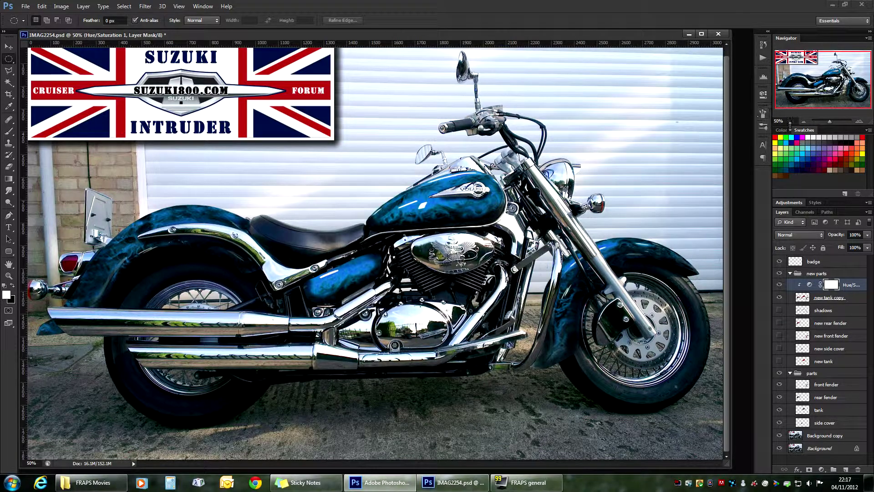
Reopen the clipped Hue/Saturation adjustment's settings and shift the paintwork to a deeper blue with Hue -162
click(804, 121)
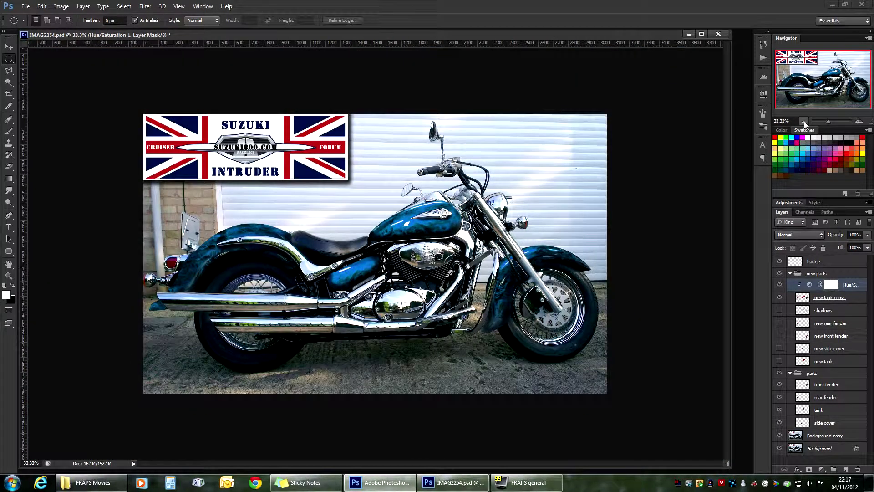
click(859, 122)
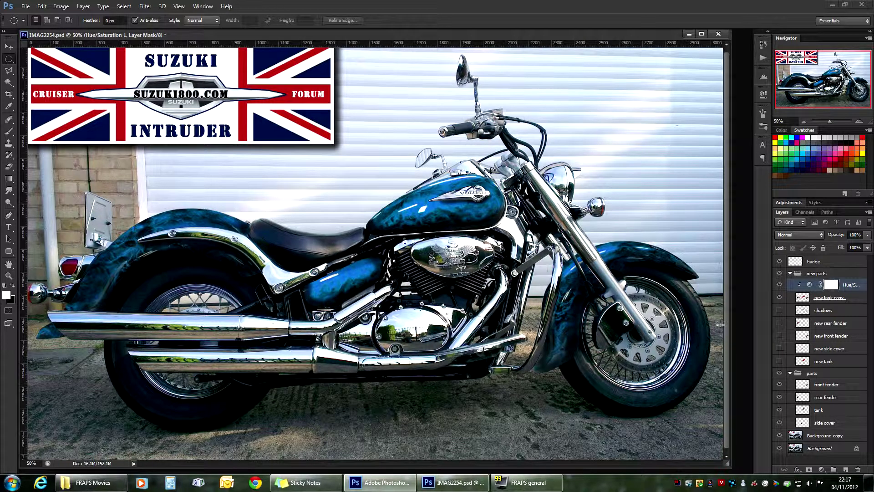
click(807, 284)
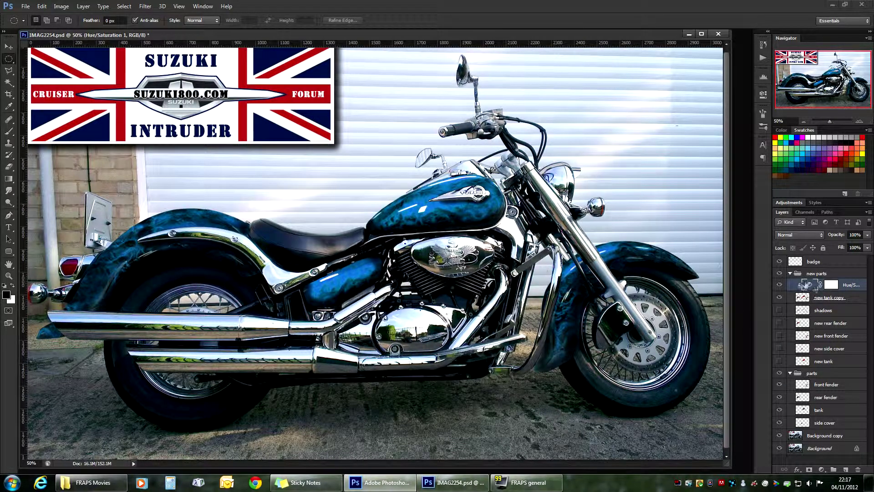
double_click(807, 285)
mouse_move(641, 153)
mouse_down()
mouse_move(633, 151)
mouse_move(676, 152)
mouse_move(634, 151)
mouse_up()
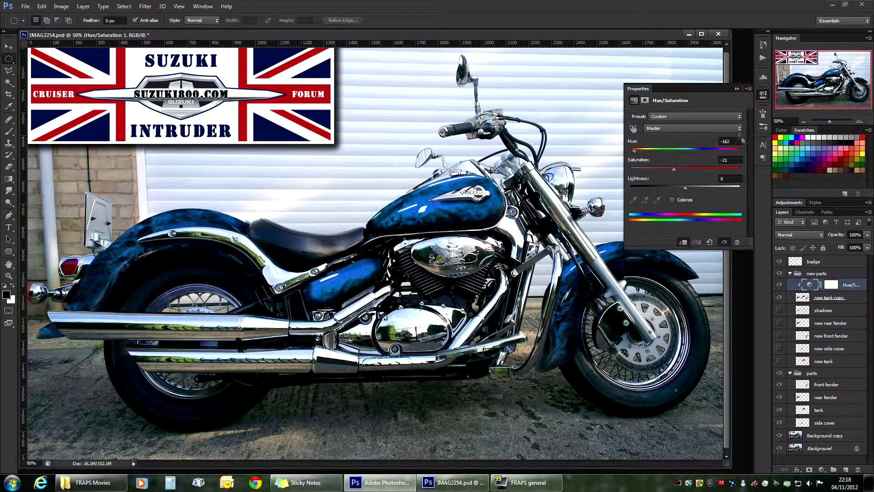
click(763, 94)
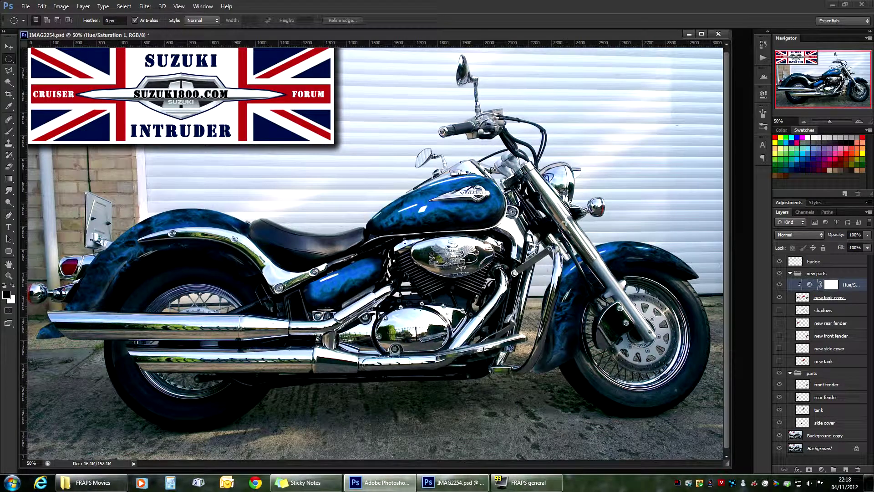